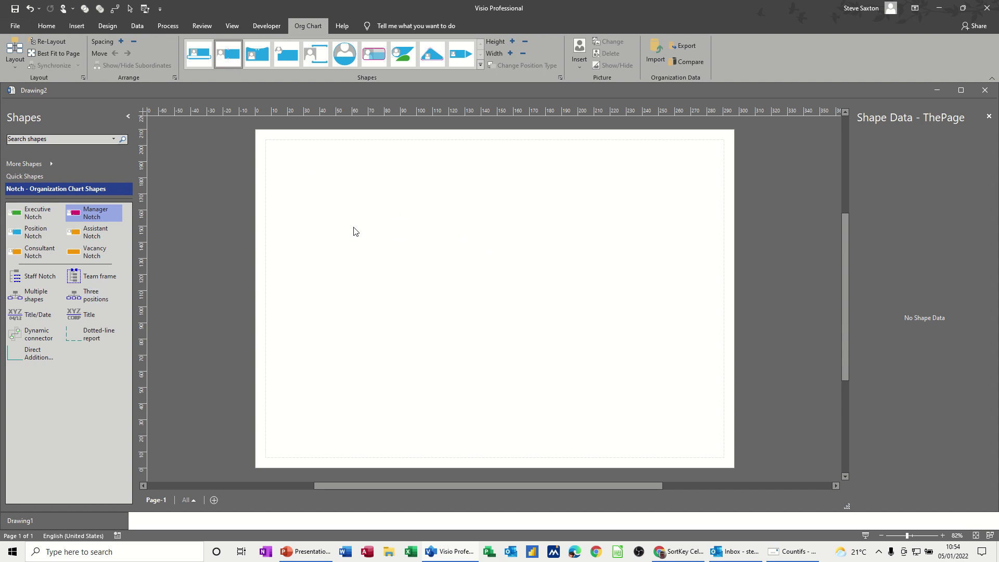
- Place an Executive Notch, a Manager Notch below it and a first Position Notch under the manager
{"action": "left_click", "coordinate": [39, 213]}
{"action": "left_click_drag", "start_coordinate": [120, 214], "coordinate": [448, 197]}
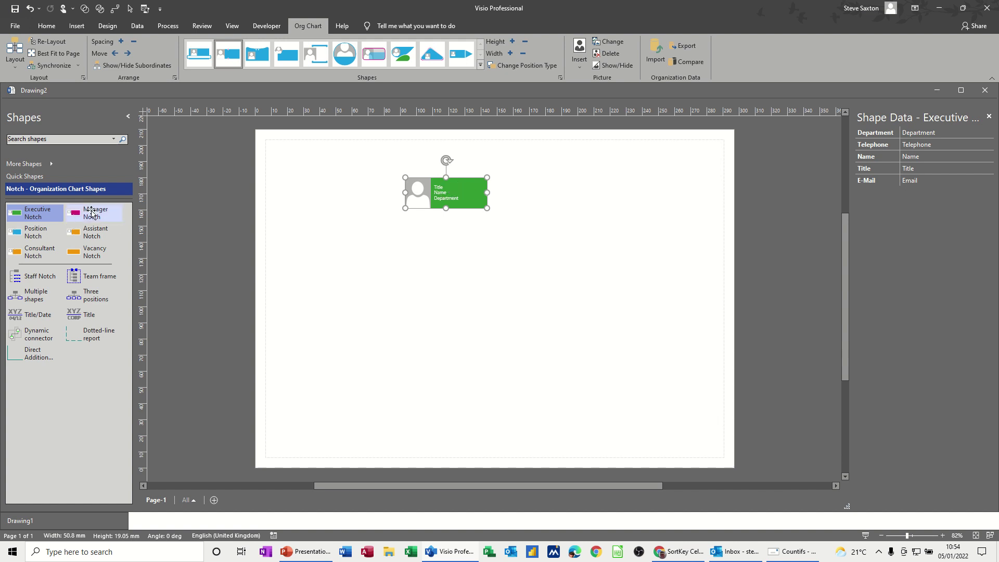
{"action": "left_click_drag", "start_coordinate": [91, 212], "coordinate": [444, 263]}
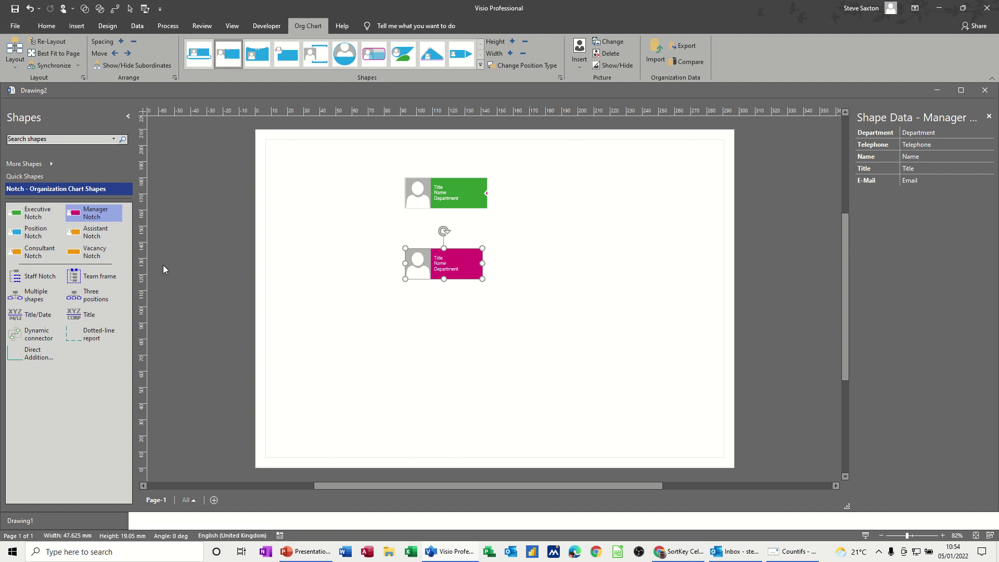
{"action": "left_click_drag", "start_coordinate": [23, 232], "coordinate": [448, 266]}
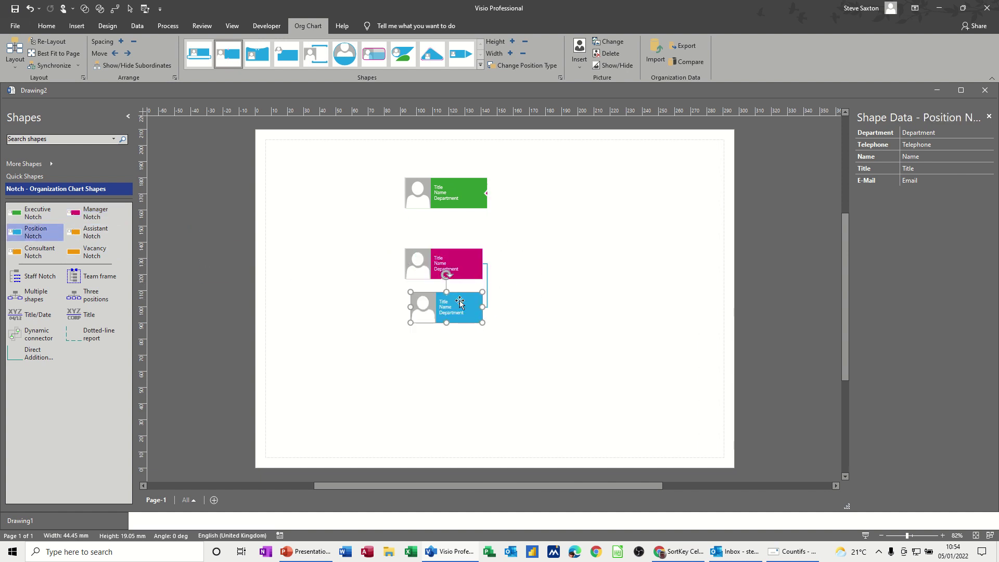
- Move the Manager up toward the executive and add a second Position Notch beneath it
{"action": "left_click", "coordinate": [444, 266]}
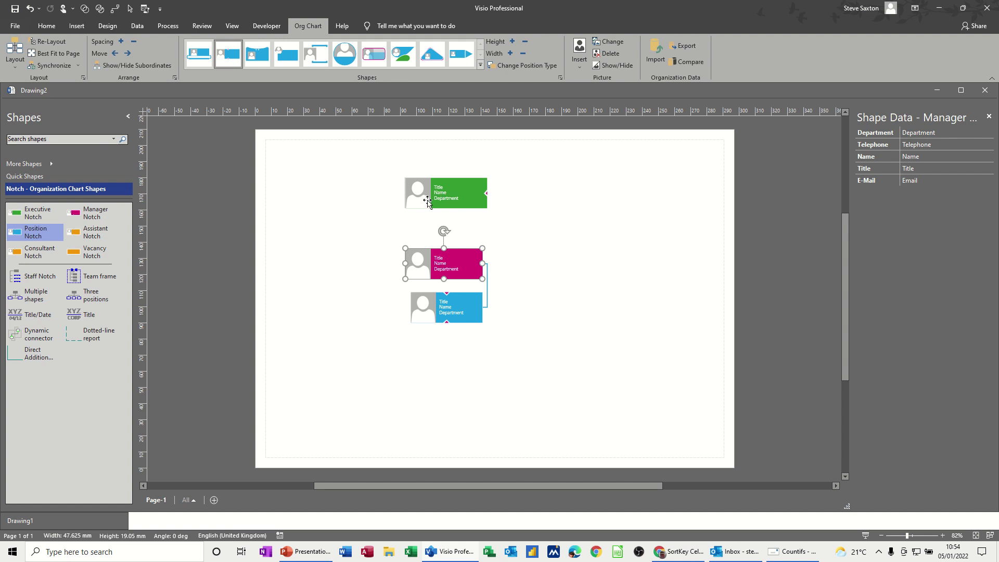
{"action": "left_click_drag", "start_coordinate": [450, 257], "coordinate": [449, 242]}
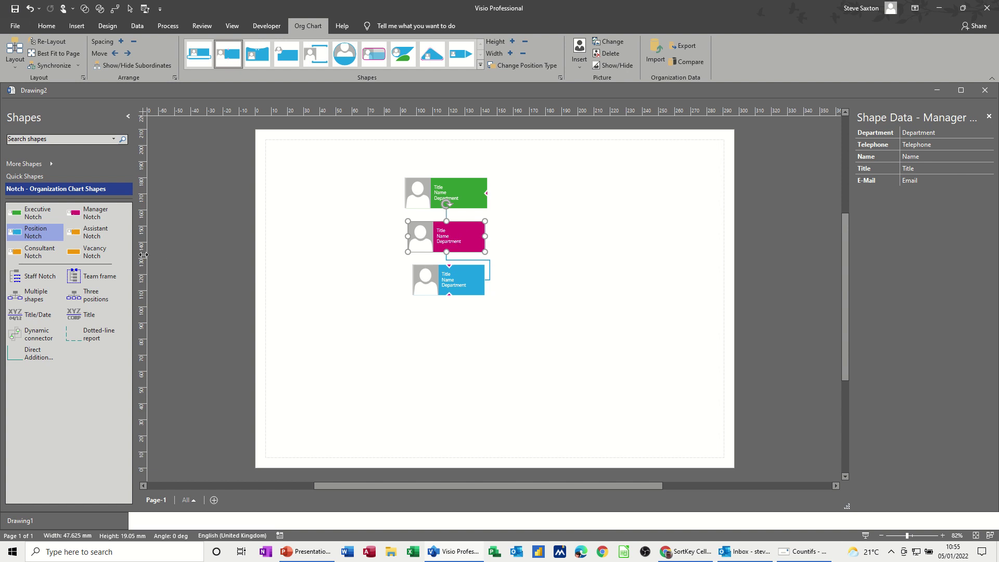
{"action": "left_click_drag", "start_coordinate": [31, 233], "coordinate": [422, 251]}
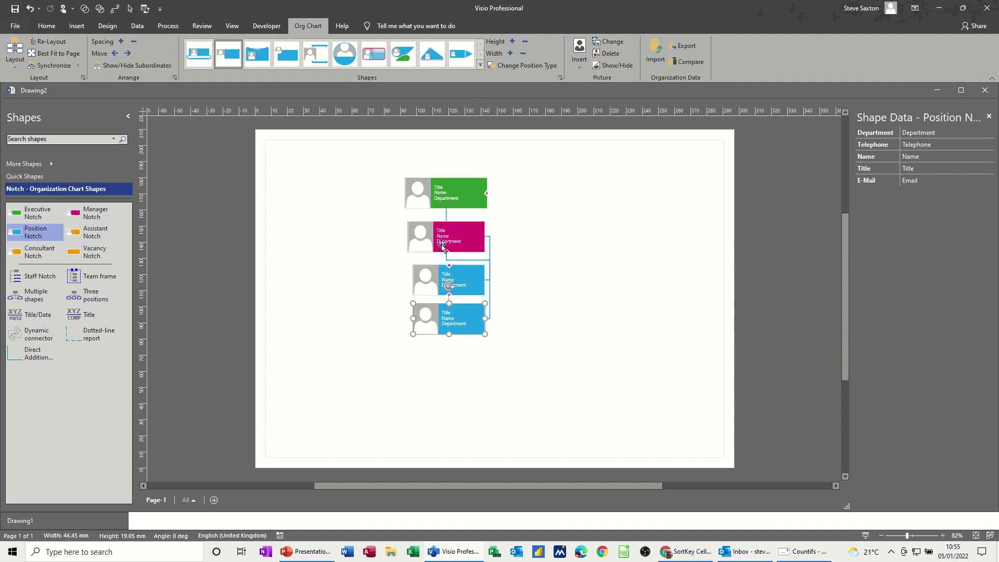
{"action": "left_click", "coordinate": [444, 241]}
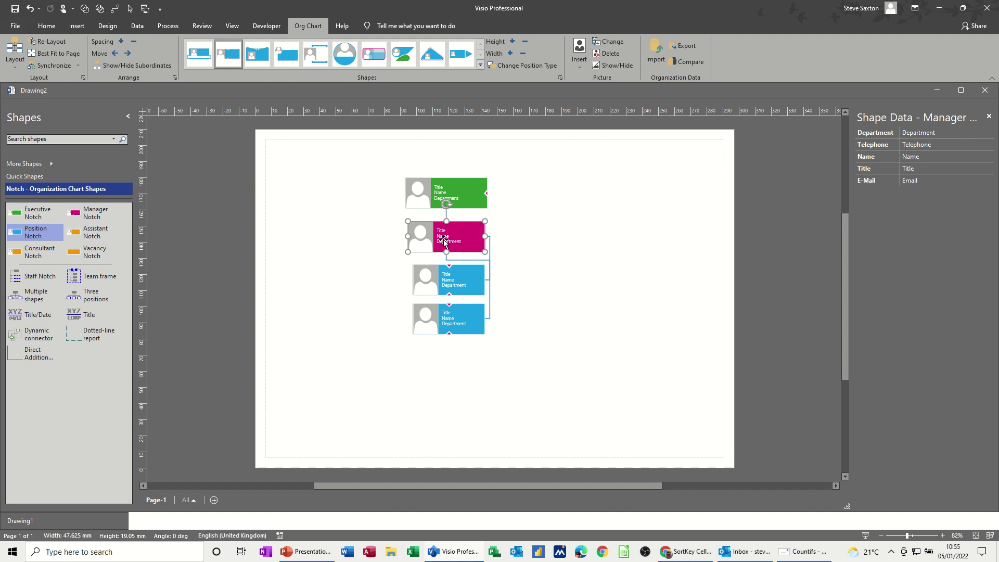
{"action": "left_click", "coordinate": [453, 195]}
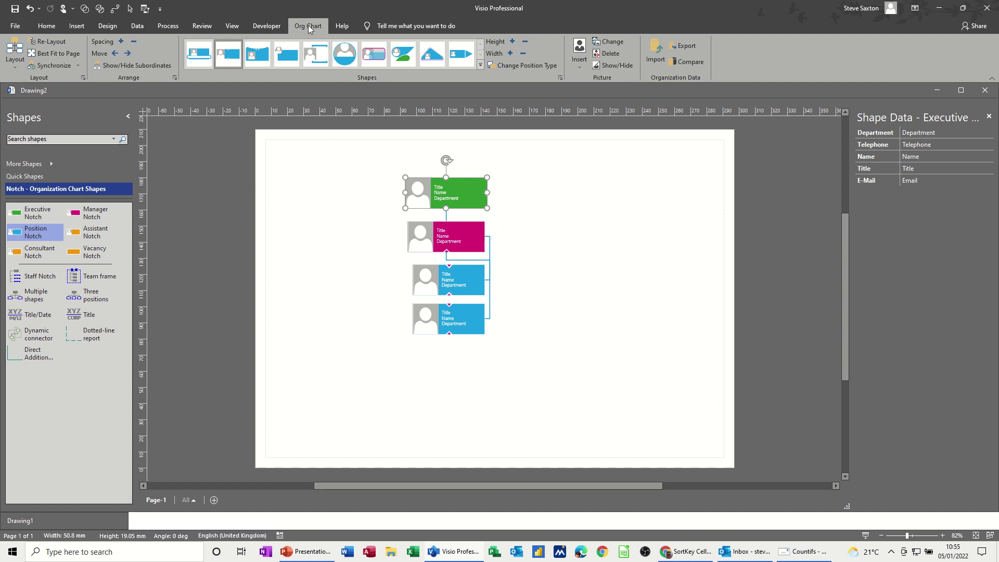
- Turn off the Department field in Block 1 of the org chart shape display options
{"action": "left_click", "coordinate": [560, 77]}
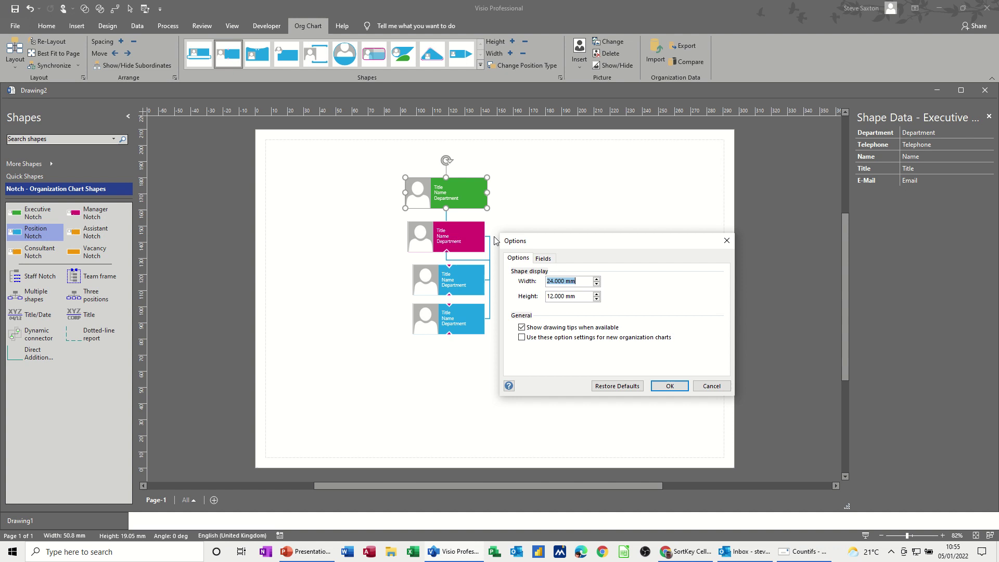
{"action": "left_click_drag", "start_coordinate": [541, 245], "coordinate": [559, 167]}
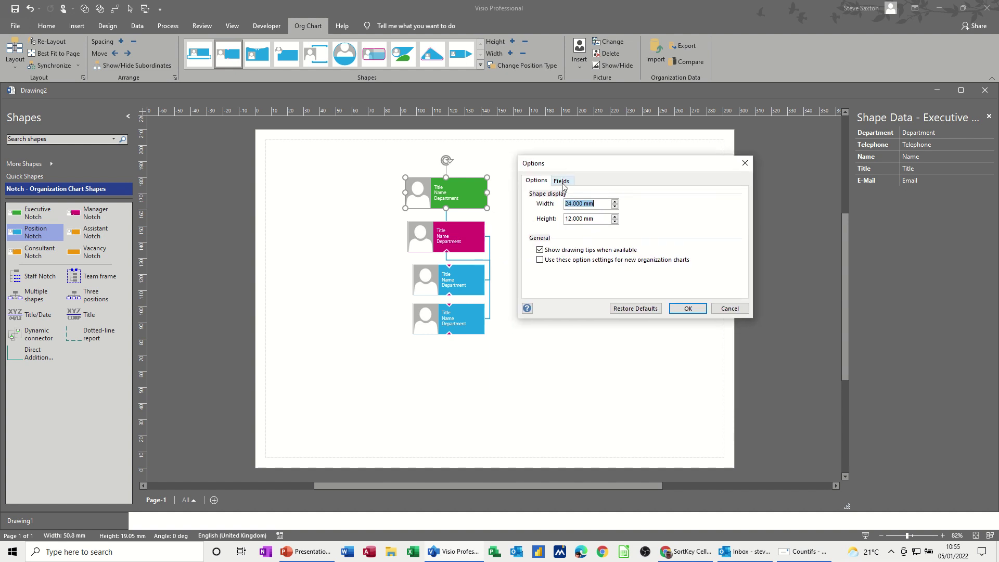
{"action": "left_click", "coordinate": [562, 181]}
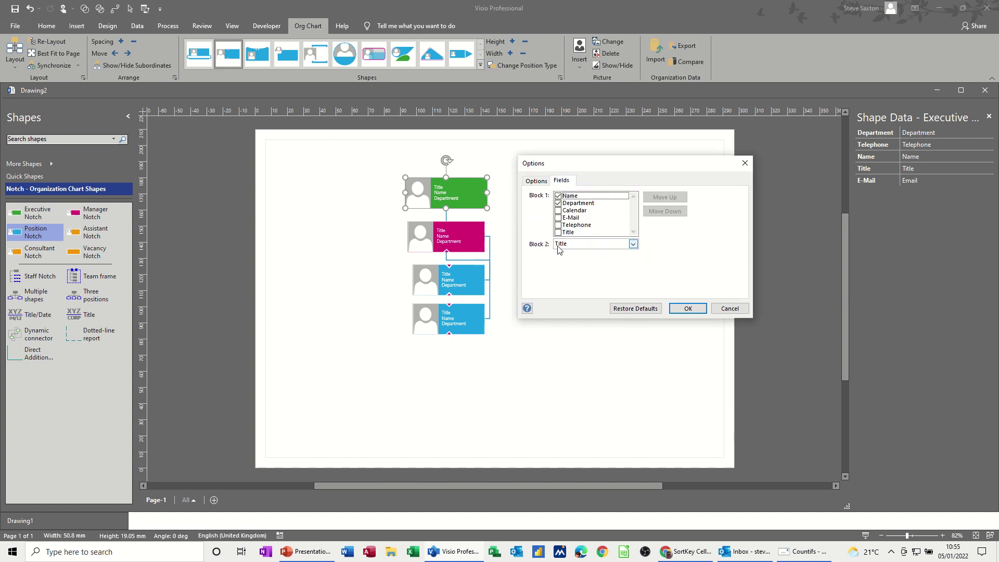
{"action": "left_click", "coordinate": [560, 204]}
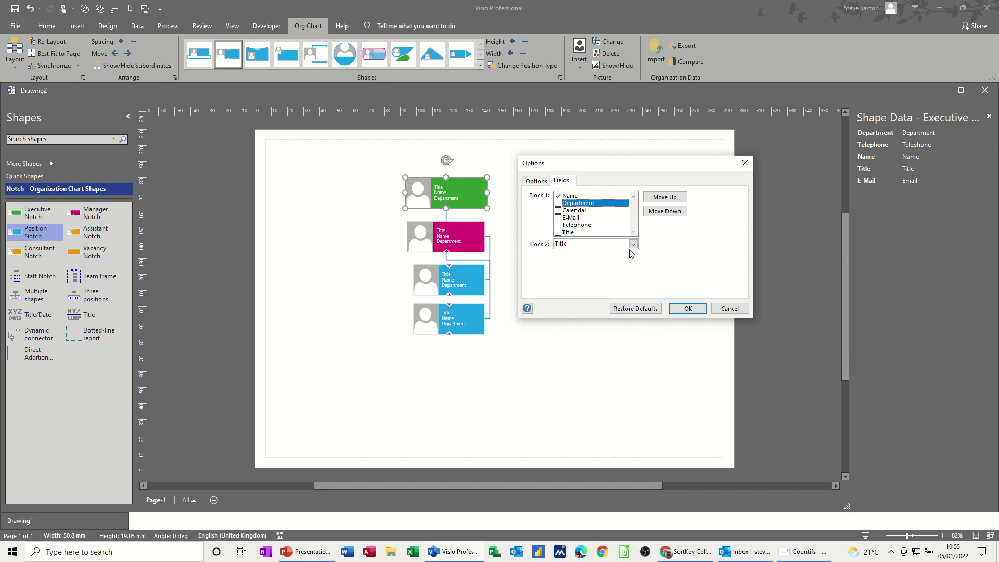
{"action": "left_click", "coordinate": [693, 312]}
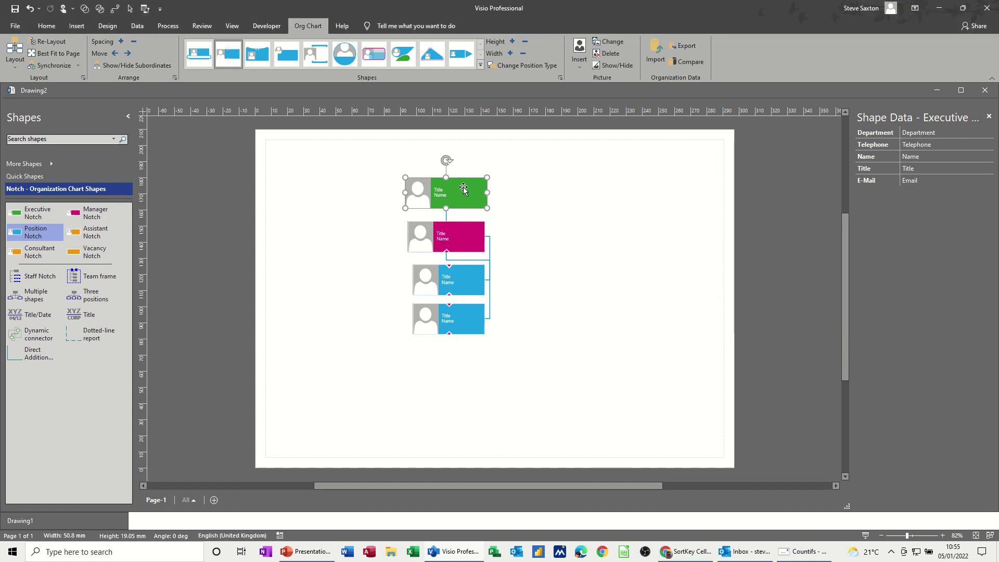
- Turn Department back on in Block 1 and let the shape heights adjust to fit
{"action": "left_click", "coordinate": [560, 78]}
{"action": "left_click", "coordinate": [560, 181]}
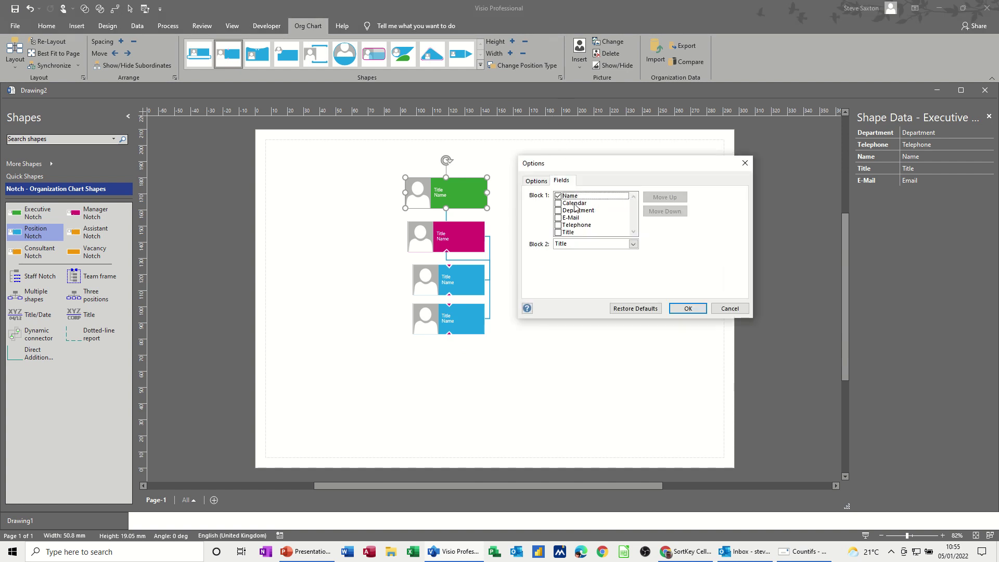
{"action": "left_click", "coordinate": [562, 211]}
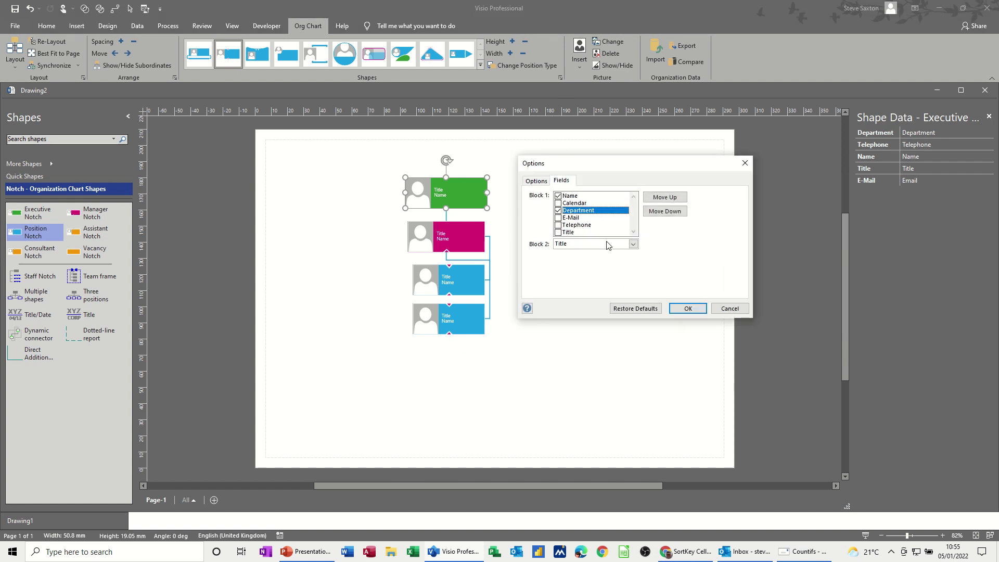
{"action": "left_click", "coordinate": [679, 309]}
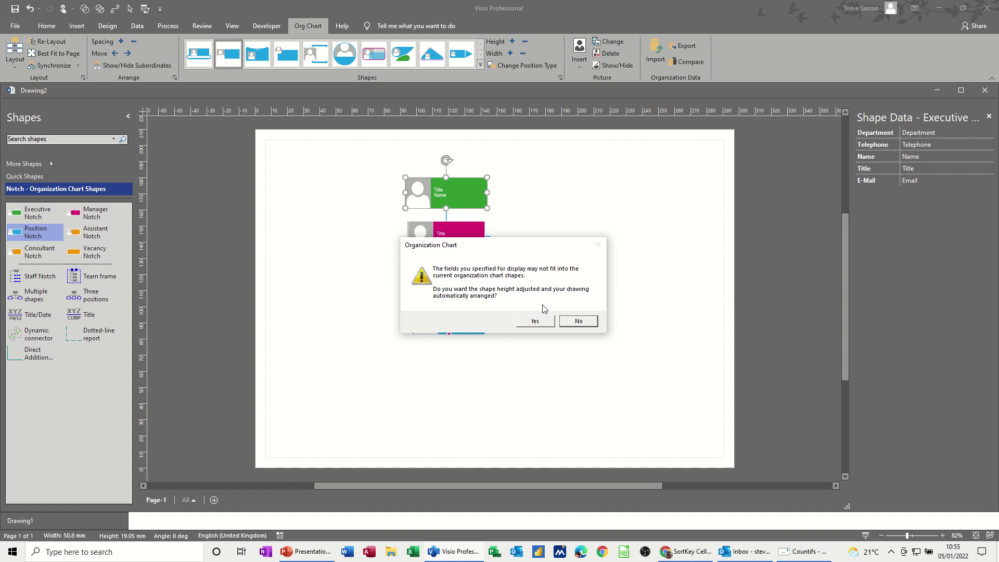
{"action": "left_click", "coordinate": [530, 326]}
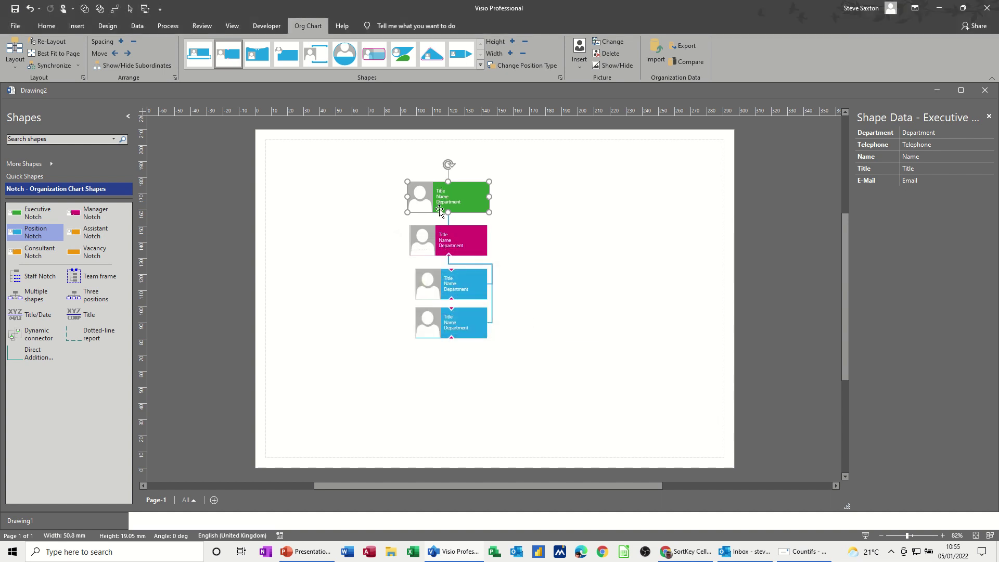
- Enter Sales as Department, the person's surname as Name and Mr as Title for the executive
{"action": "left_click", "coordinate": [932, 134]}
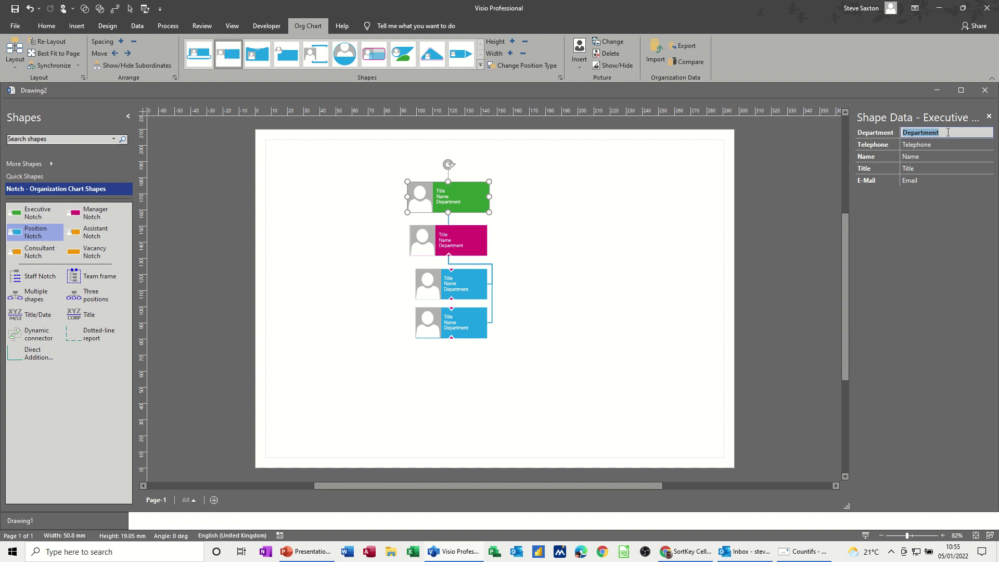
{"action": "type", "text": "Sales"}
{"action": "left_click", "coordinate": [926, 157]}
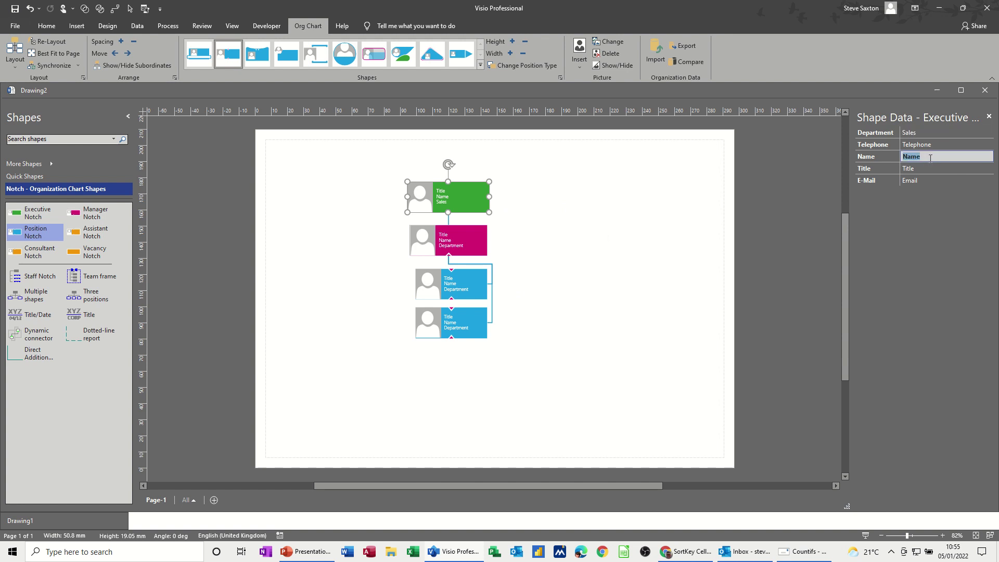
{"action": "type", "text": "Saxton"}
{"action": "left_click", "coordinate": [936, 169]}
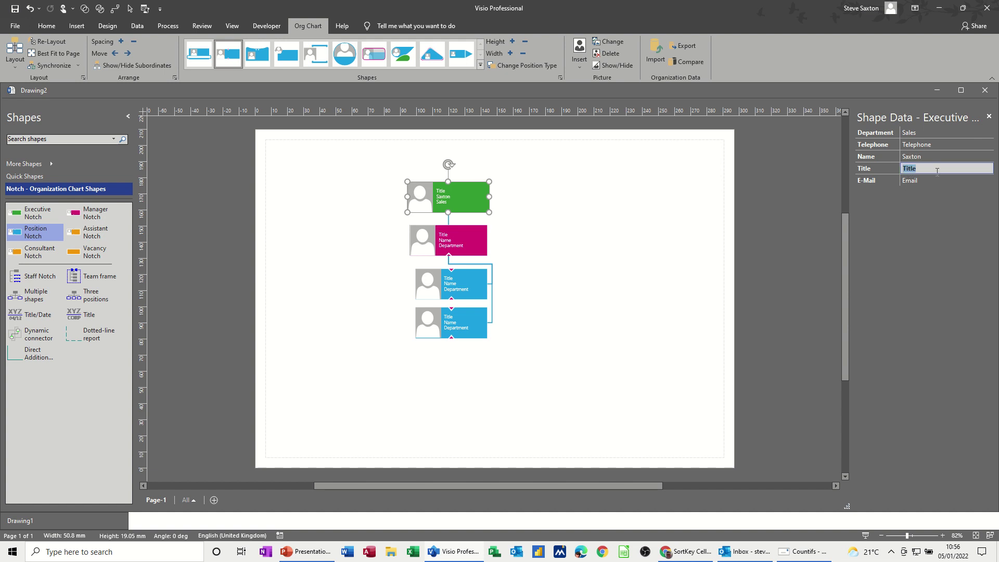
{"action": "type", "text": "Mr"}
{"action": "left_click", "coordinate": [577, 209]}
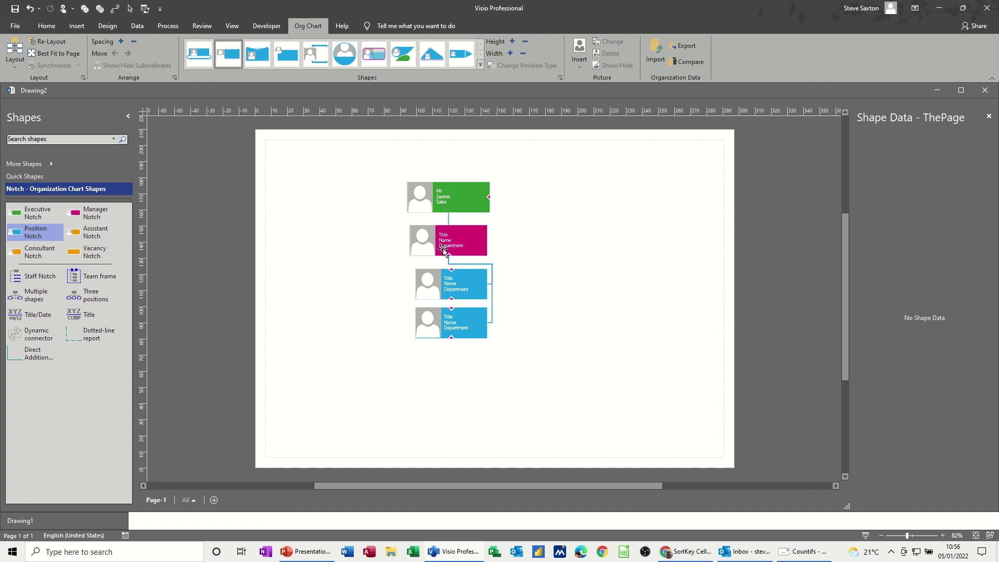
{"action": "left_click", "coordinate": [473, 206]}
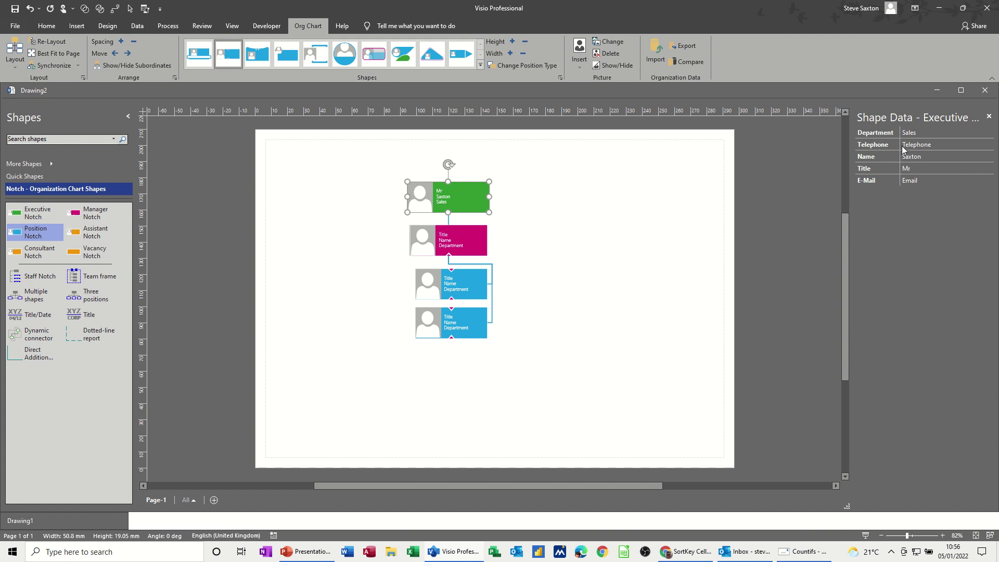
- Open Define Shape Data for the Executive shape and review the Title, Name and Department sort keys
{"action": "right_click", "coordinate": [475, 198]}
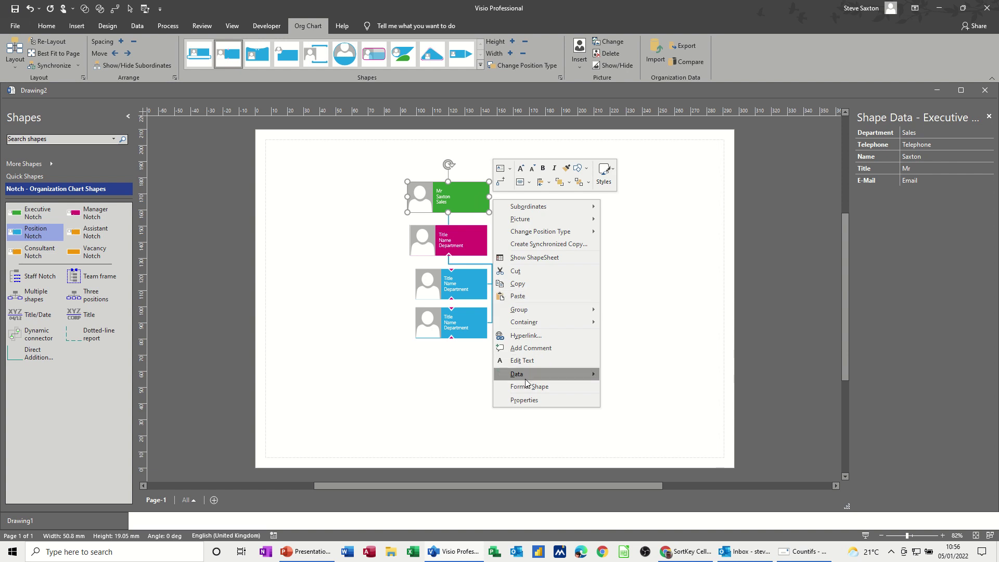
{"action": "mouse_move", "coordinate": [551, 376]}
{"action": "left_click", "coordinate": [629, 389]}
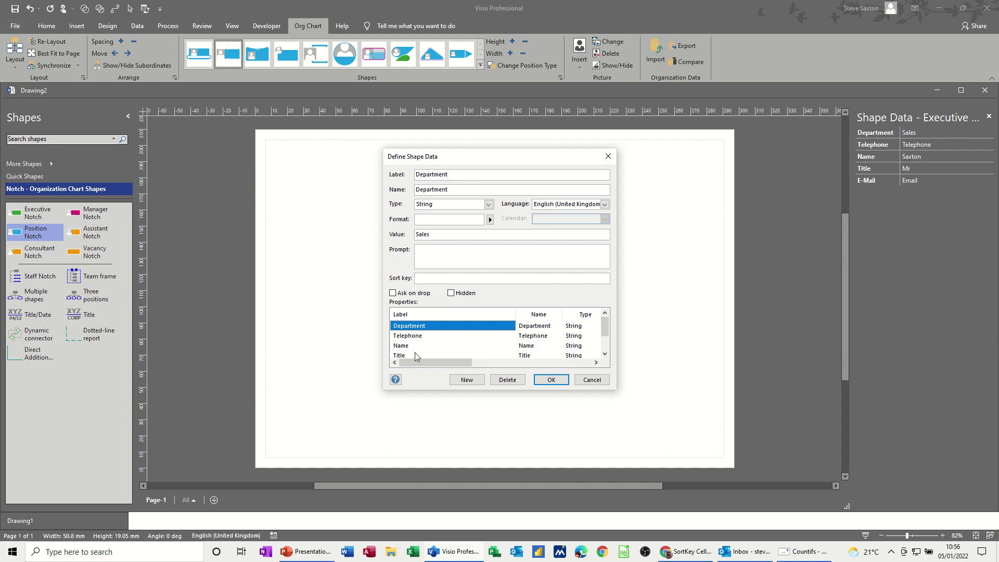
{"action": "left_click", "coordinate": [399, 357]}
{"action": "left_click", "coordinate": [422, 279]}
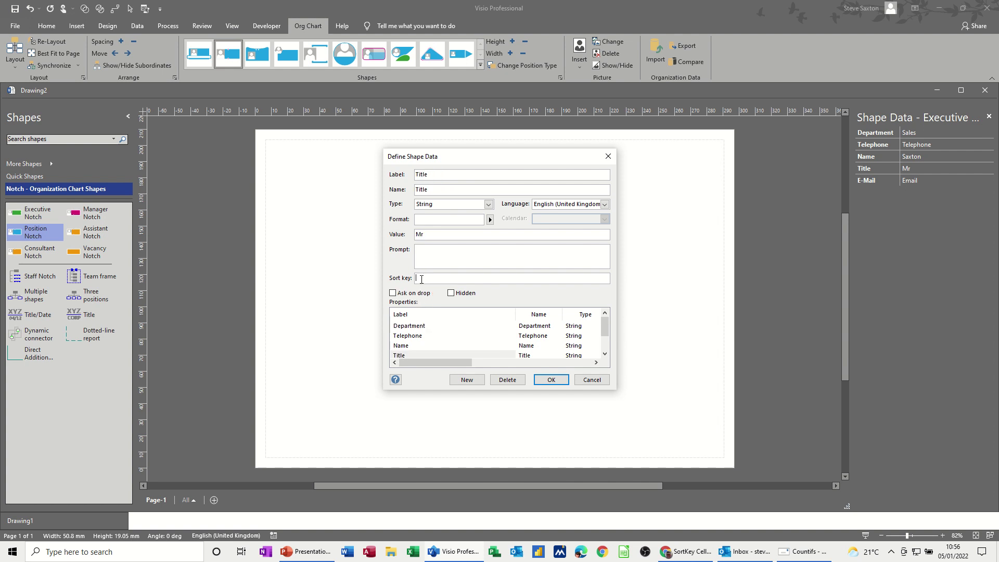
{"action": "left_click", "coordinate": [407, 348]}
{"action": "left_click", "coordinate": [426, 279]}
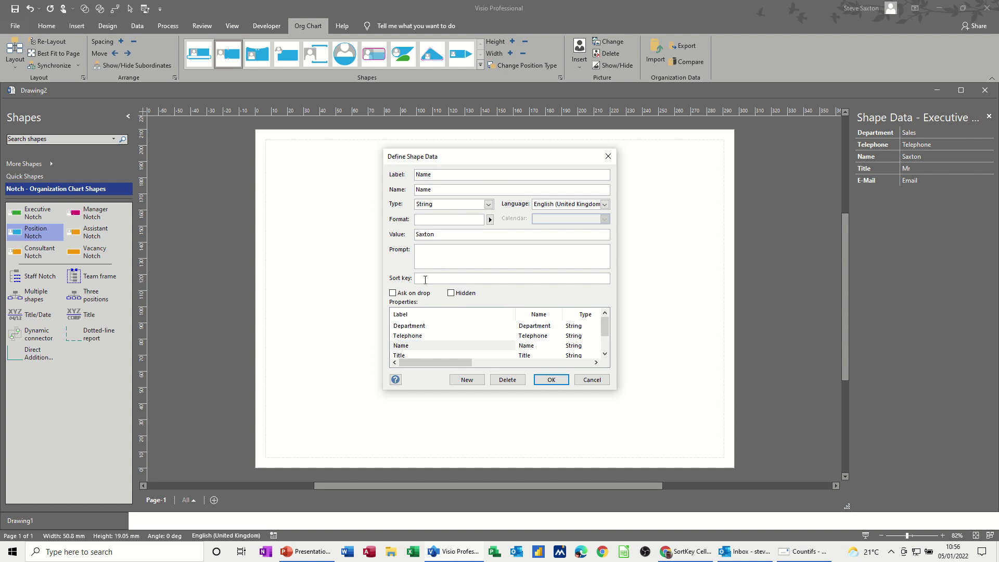
{"action": "left_click", "coordinate": [409, 327]}
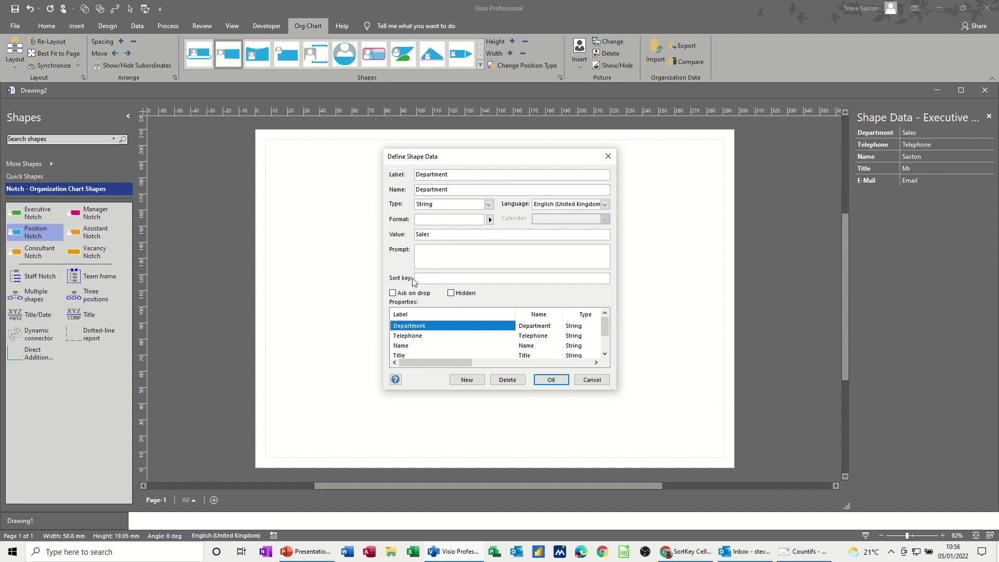
{"action": "left_click", "coordinate": [431, 279]}
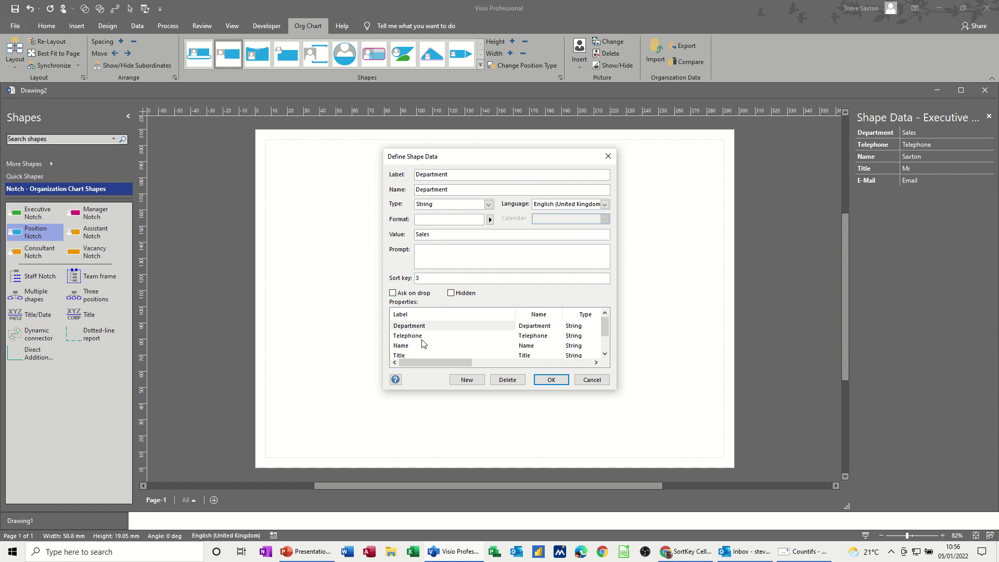
- Give Telephone sort key 4 and E-Mail sort key 5, then confirm the dialog
{"action": "scroll", "coordinate": [421, 341], "scroll_direction": "down", "scroll_amount": 1}
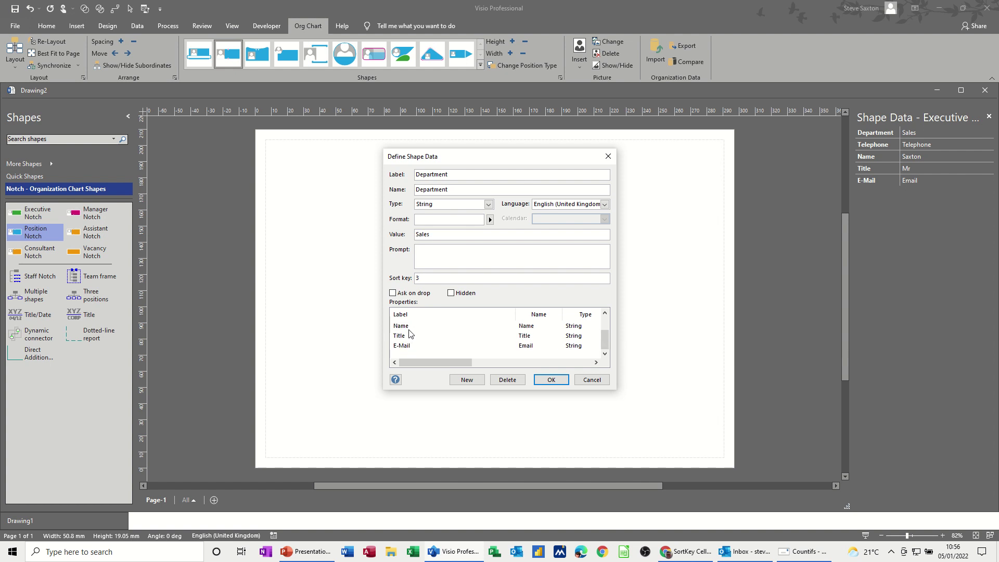
{"action": "scroll", "coordinate": [410, 334], "scroll_direction": "up", "scroll_amount": 1}
{"action": "left_click", "coordinate": [415, 336]}
{"action": "left_click", "coordinate": [422, 279]}
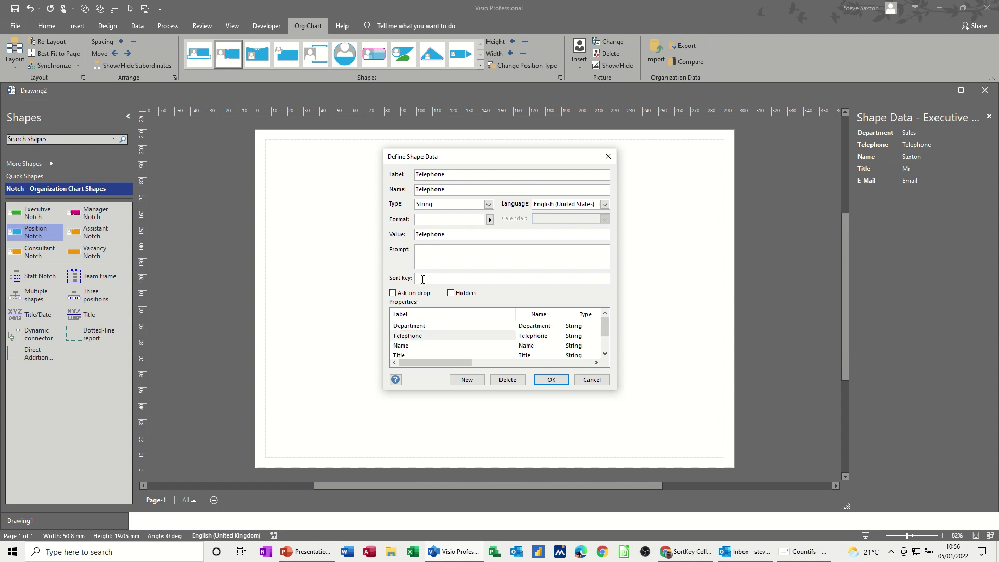
{"action": "type", "text": "4"}
{"action": "scroll", "coordinate": [428, 338], "scroll_direction": "down", "scroll_amount": 1}
{"action": "left_click", "coordinate": [426, 346]}
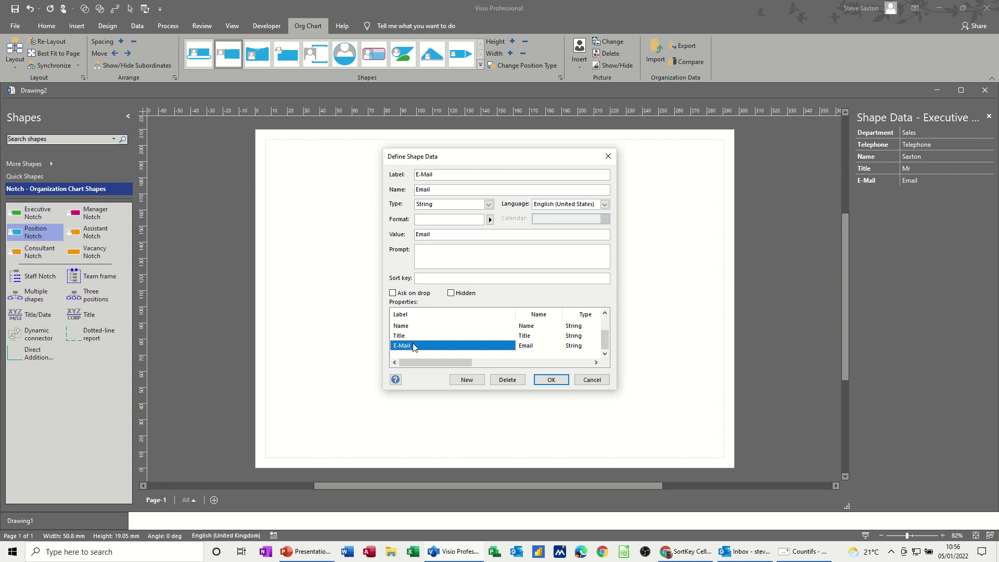
{"action": "left_click", "coordinate": [431, 280]}
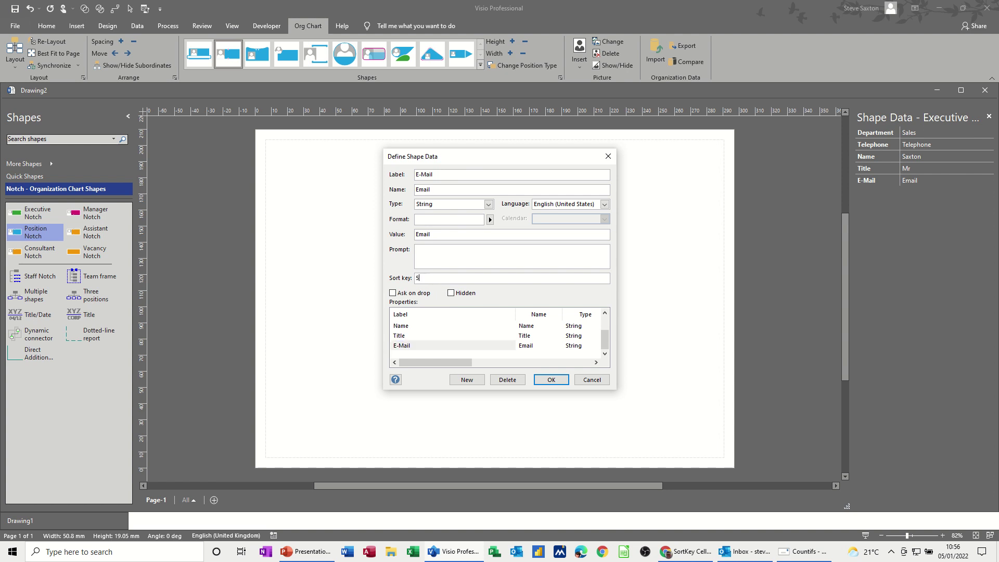
{"action": "type", "text": "5"}
{"action": "left_click", "coordinate": [549, 379]}
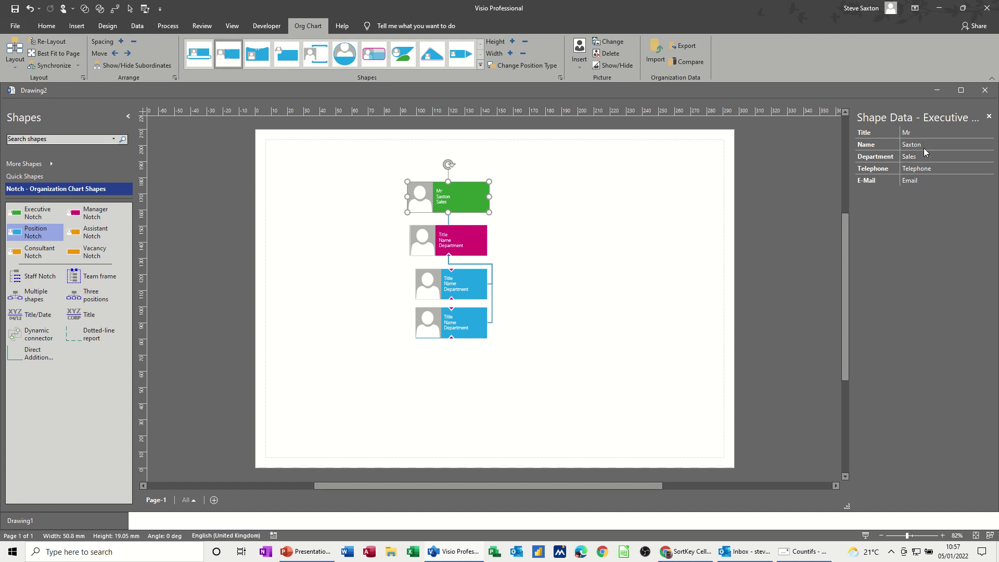
- Compare the Manager, Position and Sales executive field orders, then drop another Executive Notch left of the chart
{"action": "left_click", "coordinate": [467, 246]}
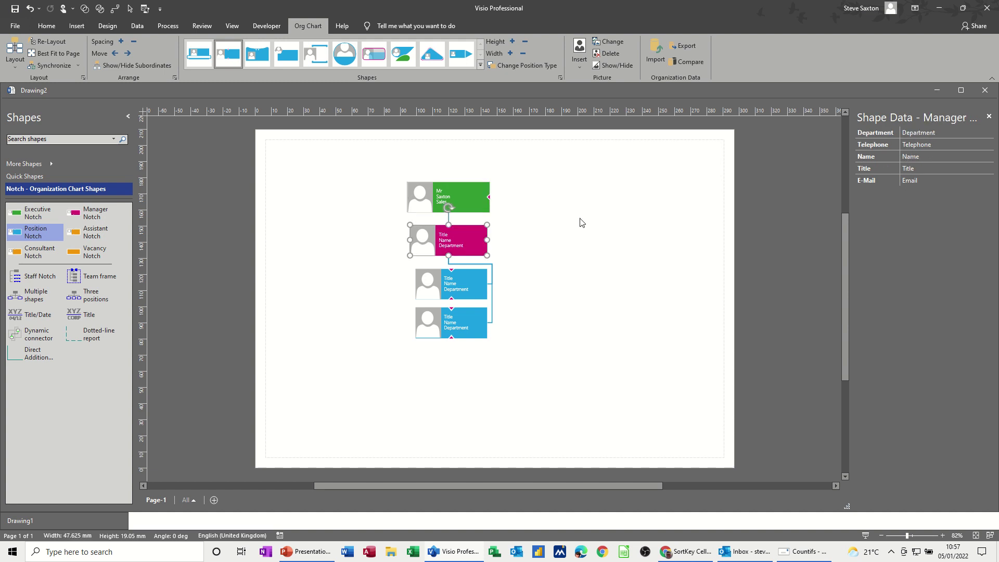
{"action": "left_click", "coordinate": [456, 199]}
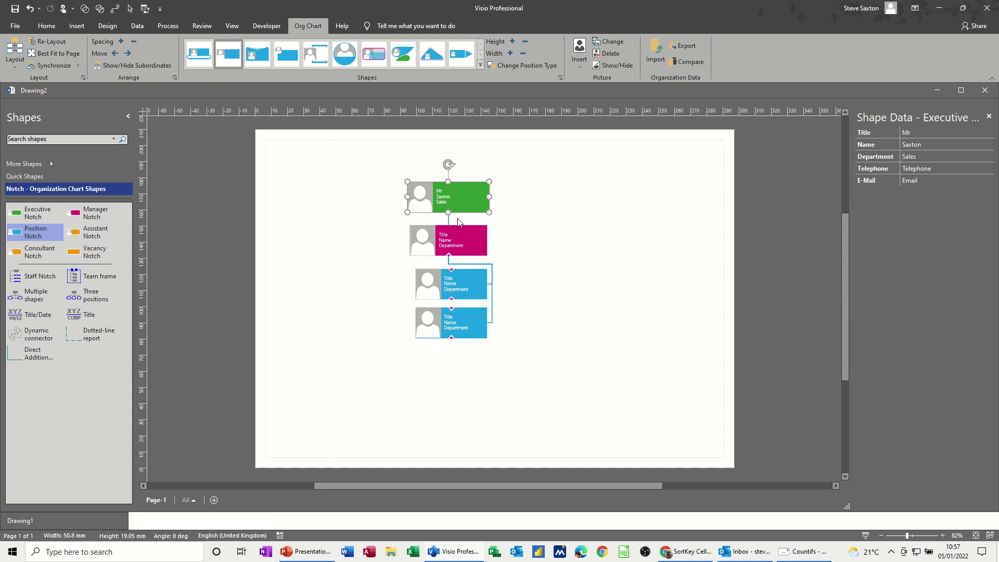
{"action": "left_click", "coordinate": [461, 241]}
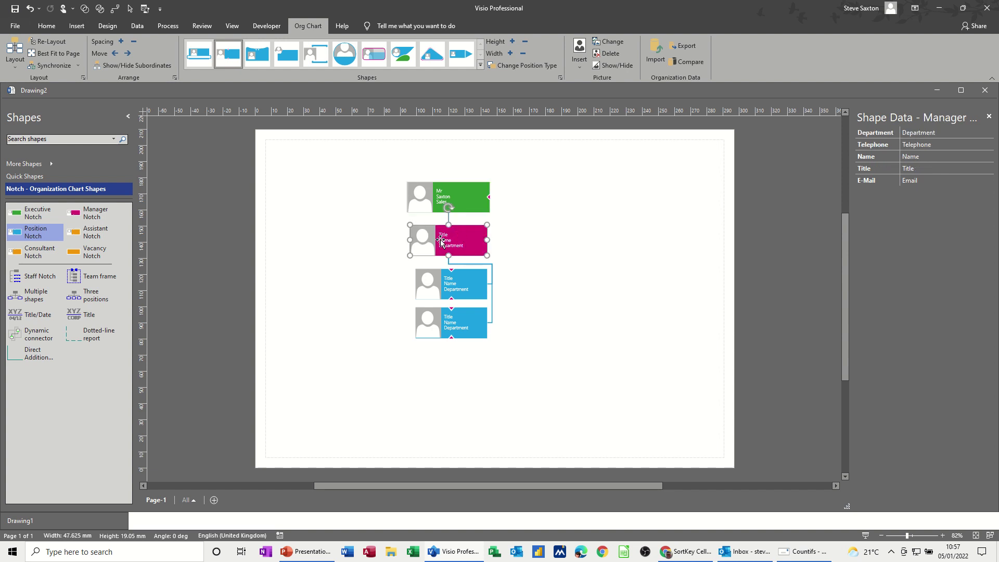
{"action": "left_click", "coordinate": [447, 284]}
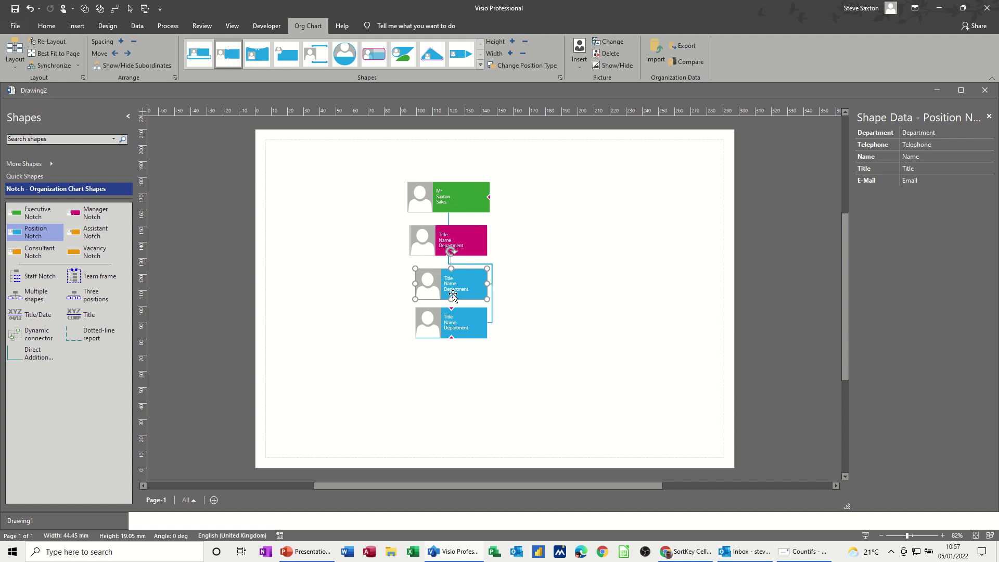
{"action": "left_click", "coordinate": [433, 204]}
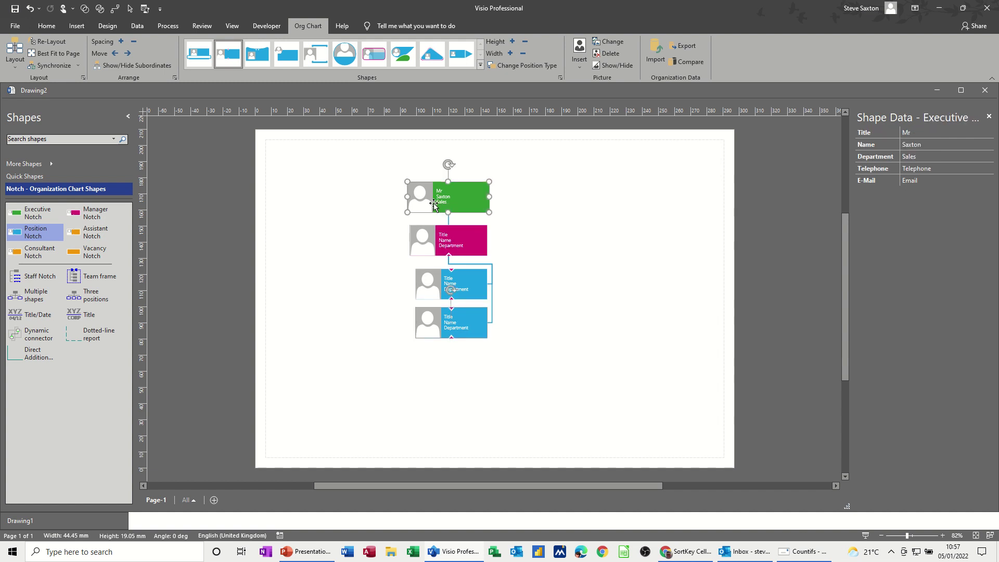
{"action": "left_click_drag", "start_coordinate": [32, 213], "coordinate": [336, 204]}
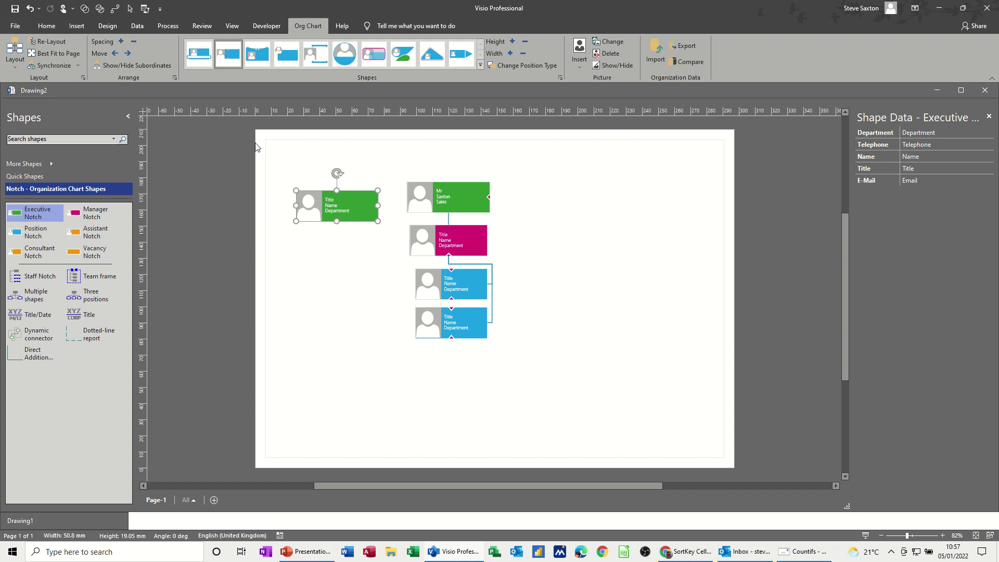
- Show the Document Stencil from the Developer tab and save the Sales executive there as master 'edit'
{"action": "left_click", "coordinate": [262, 28]}
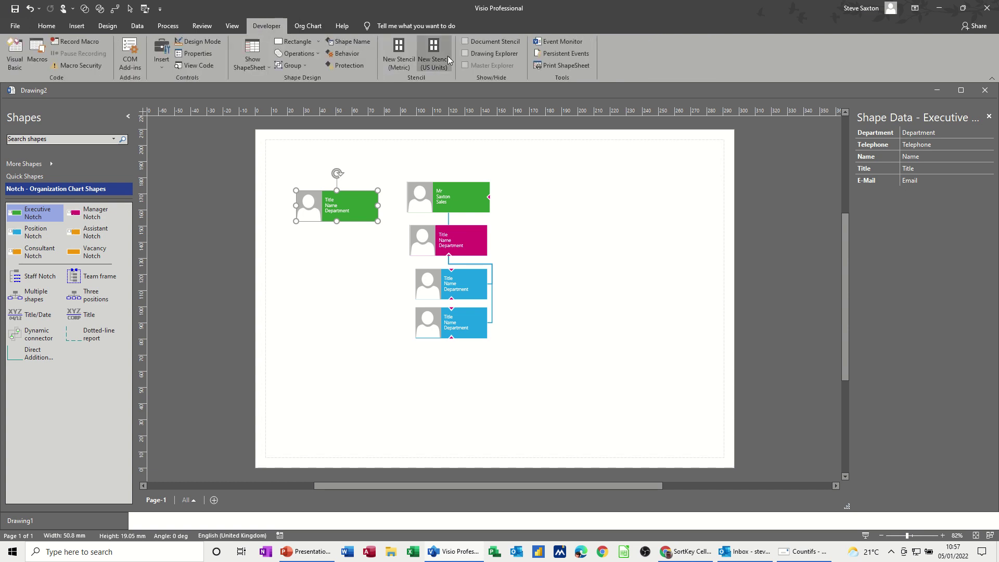
{"action": "left_click", "coordinate": [467, 42]}
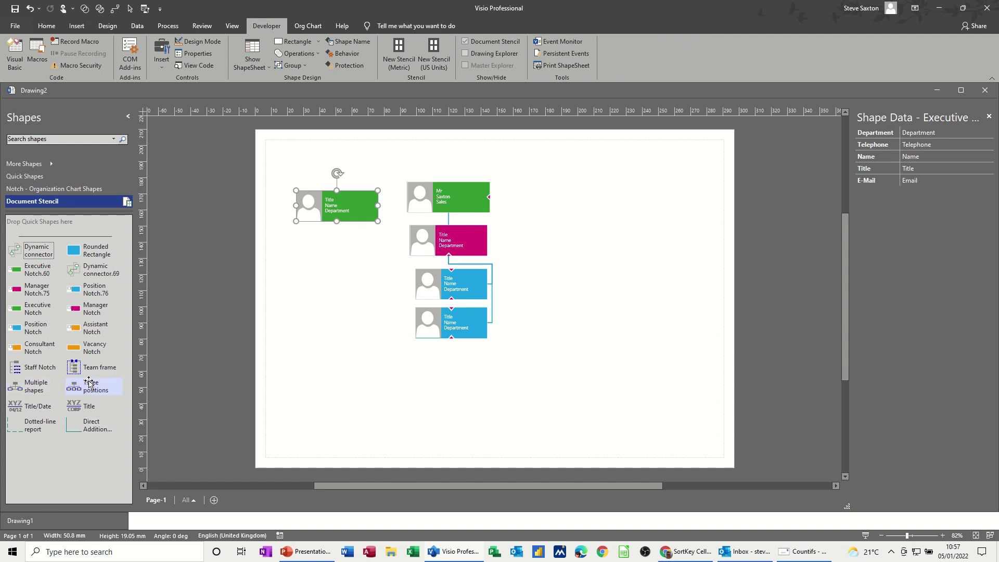
{"action": "left_click", "coordinate": [458, 203]}
{"action": "left_click_drag", "start_coordinate": [460, 203], "coordinate": [80, 464]}
{"action": "left_click", "coordinate": [43, 451]}
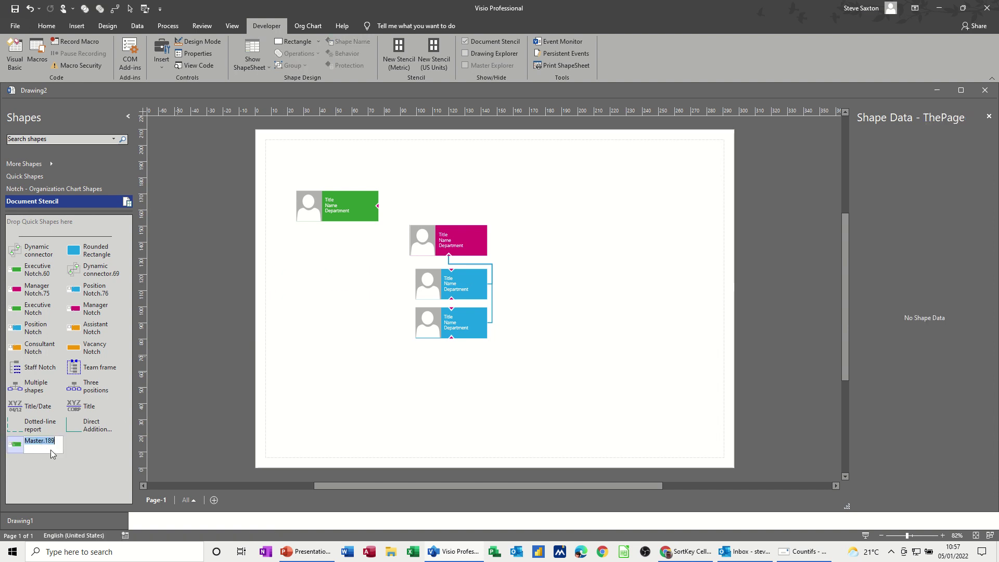
{"action": "type", "text": "edit"}
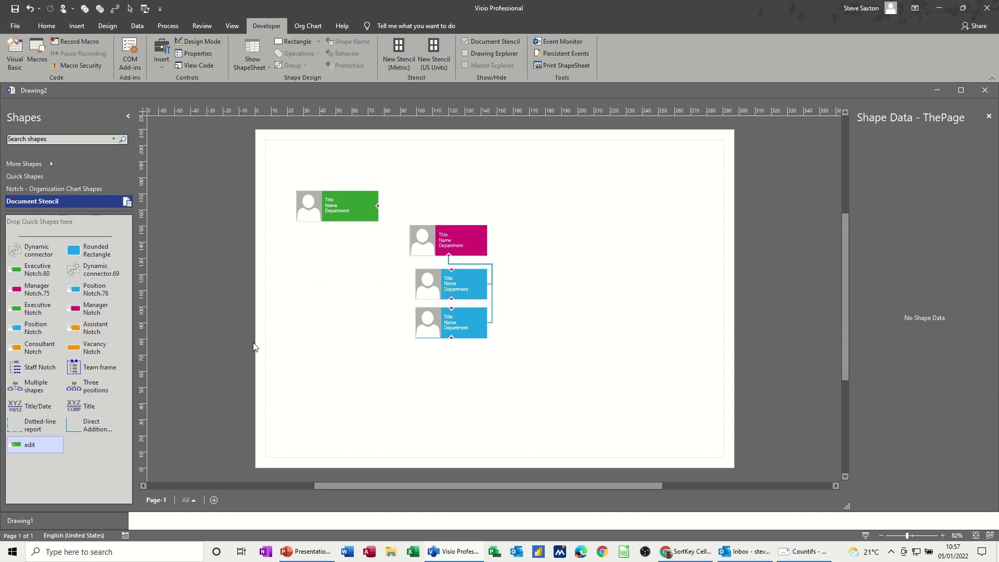
{"action": "left_click", "coordinate": [326, 347]}
- Place two shapes from the edit master and one Executive Notch shape on the page
{"action": "left_click_drag", "start_coordinate": [38, 445], "coordinate": [428, 159]}
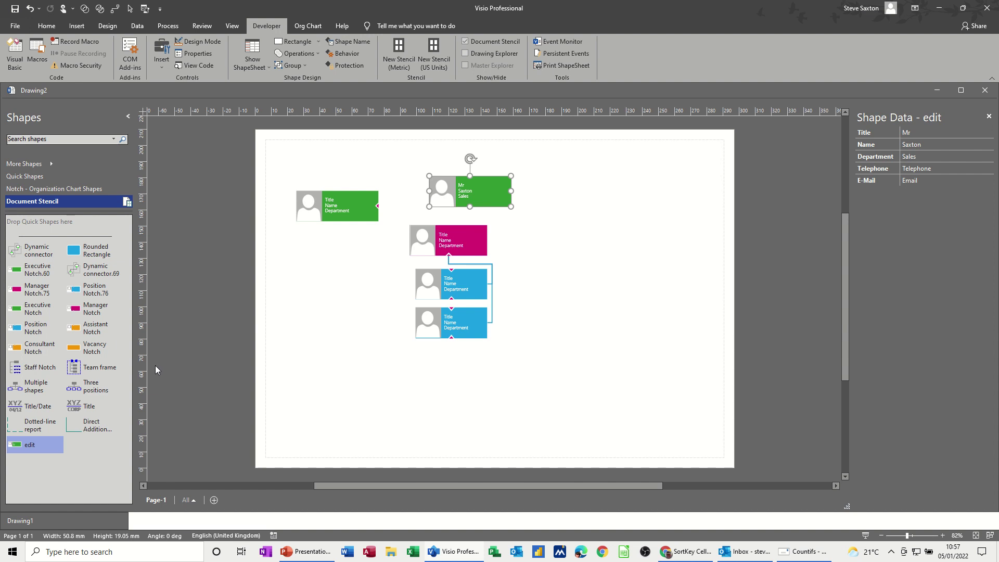
{"action": "left_click_drag", "start_coordinate": [31, 445], "coordinate": [624, 204]}
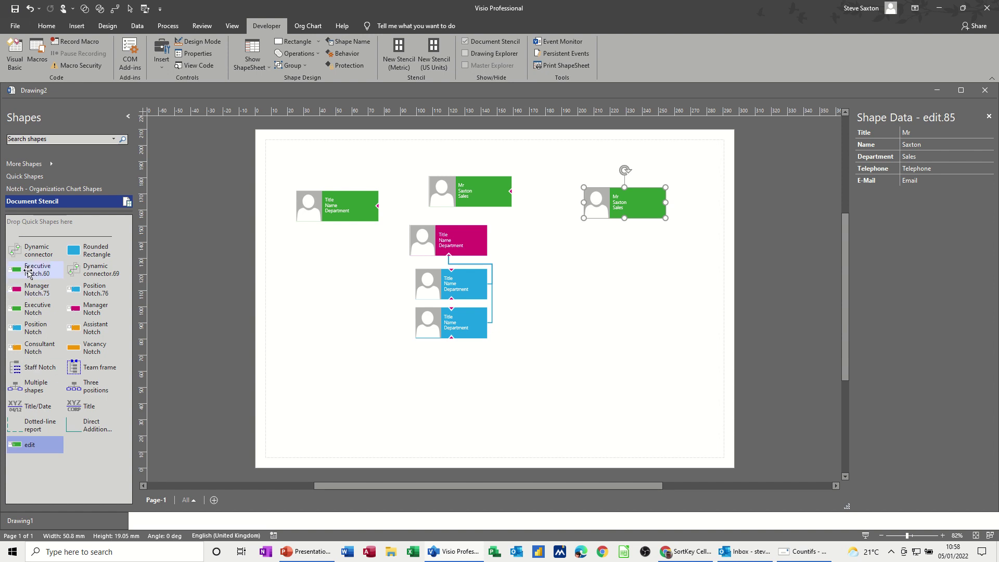
{"action": "left_click_drag", "start_coordinate": [28, 272], "coordinate": [315, 273]}
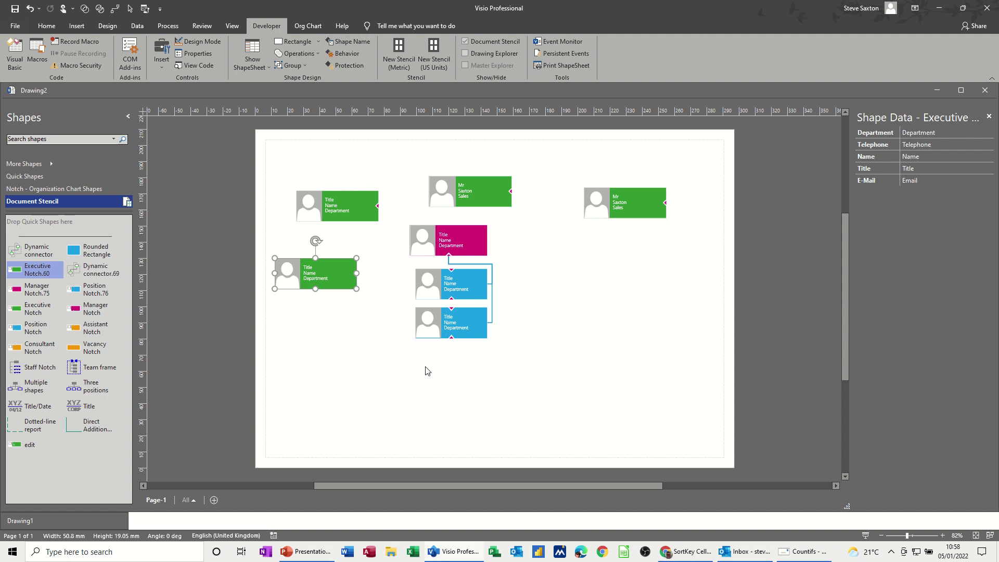
- With the edit shape selected, inspect Department in the Org Chart Fields settings and cancel unchanged
{"action": "left_click", "coordinate": [470, 188]}
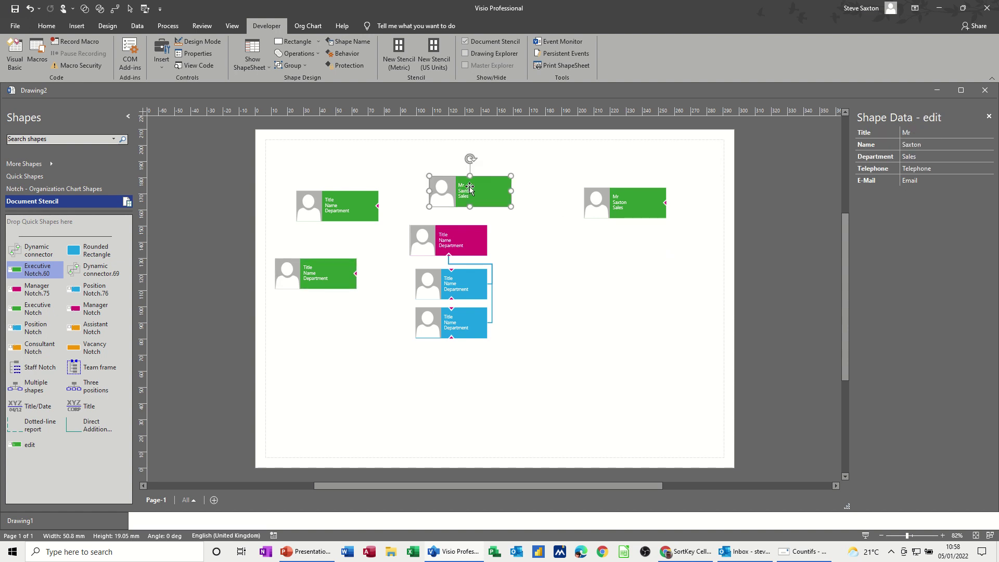
{"action": "left_click", "coordinate": [299, 28]}
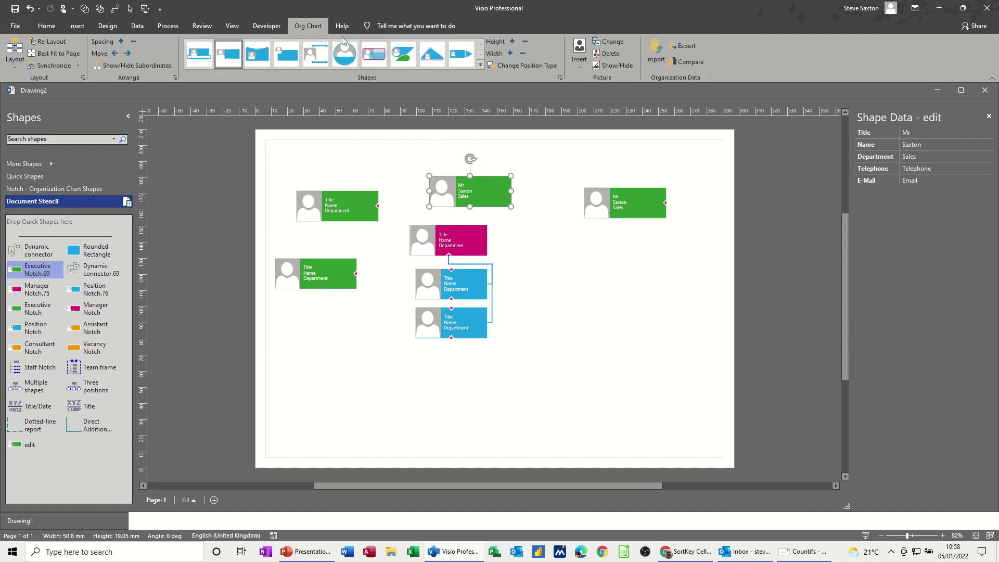
{"action": "left_click", "coordinate": [560, 78]}
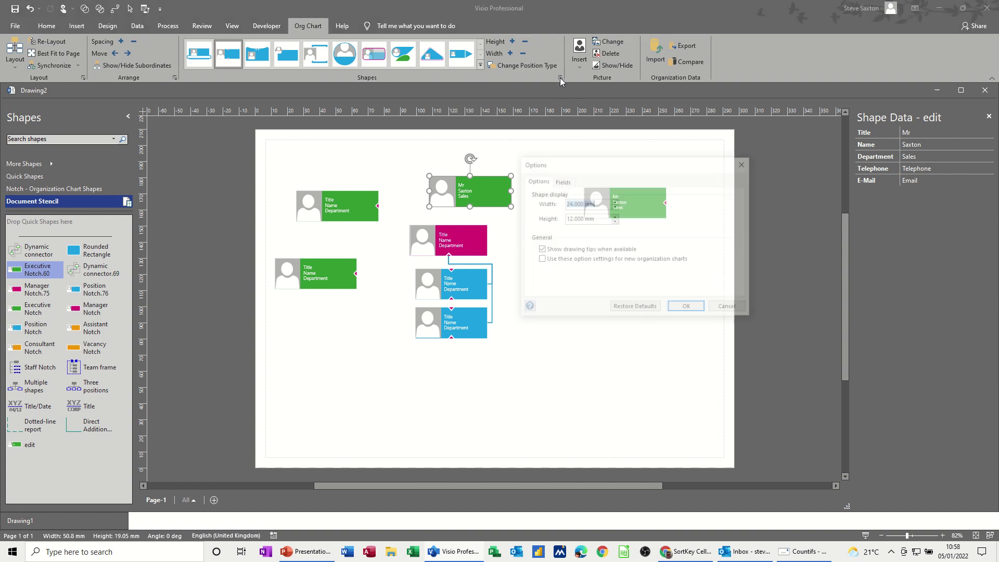
{"action": "left_click", "coordinate": [562, 180]}
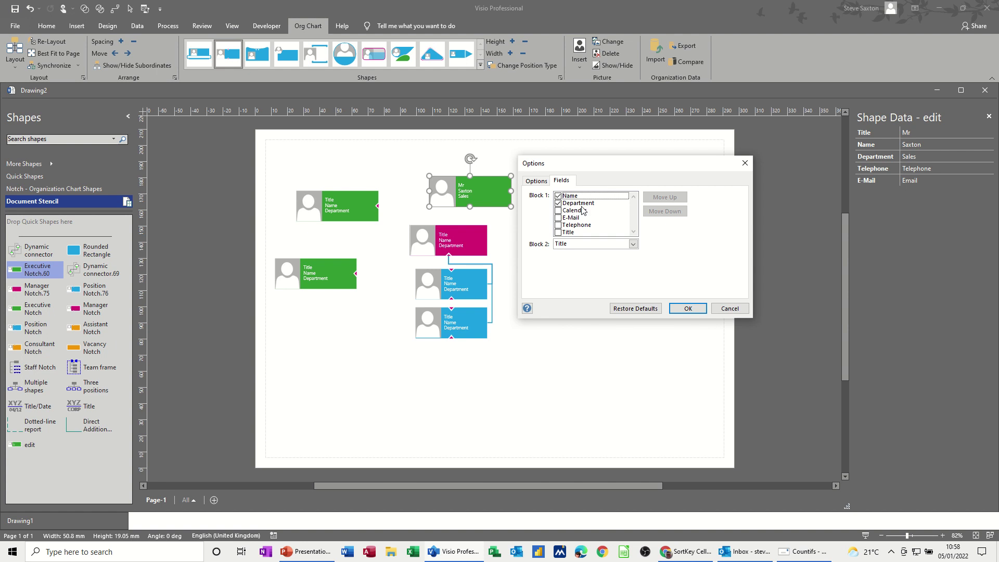
{"action": "left_click", "coordinate": [582, 203]}
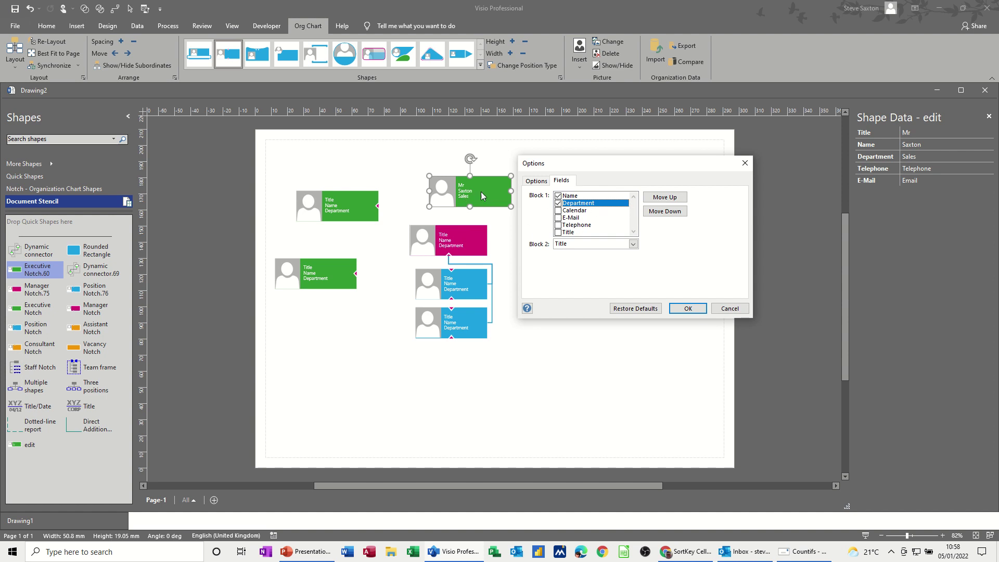
{"action": "left_click", "coordinate": [721, 309]}
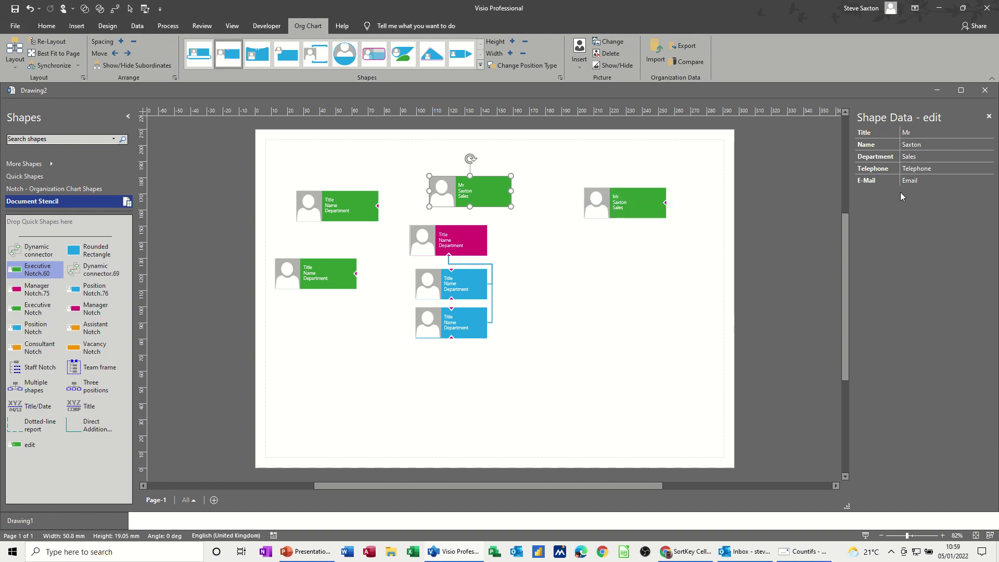
- Open Data > Define Shape Data for the shape placed from the edit master
{"action": "right_click", "coordinate": [485, 191]}
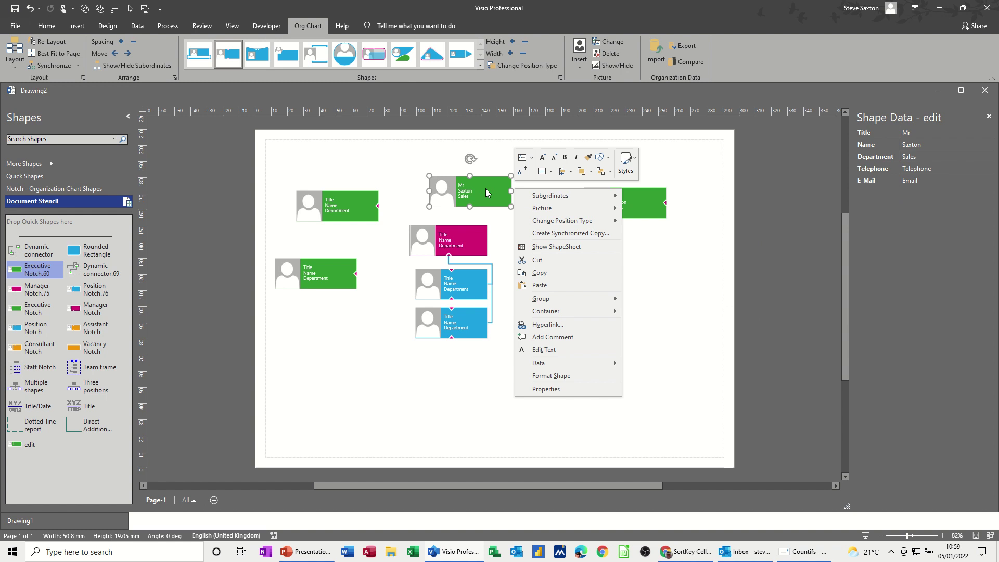
{"action": "mouse_move", "coordinate": [583, 363]}
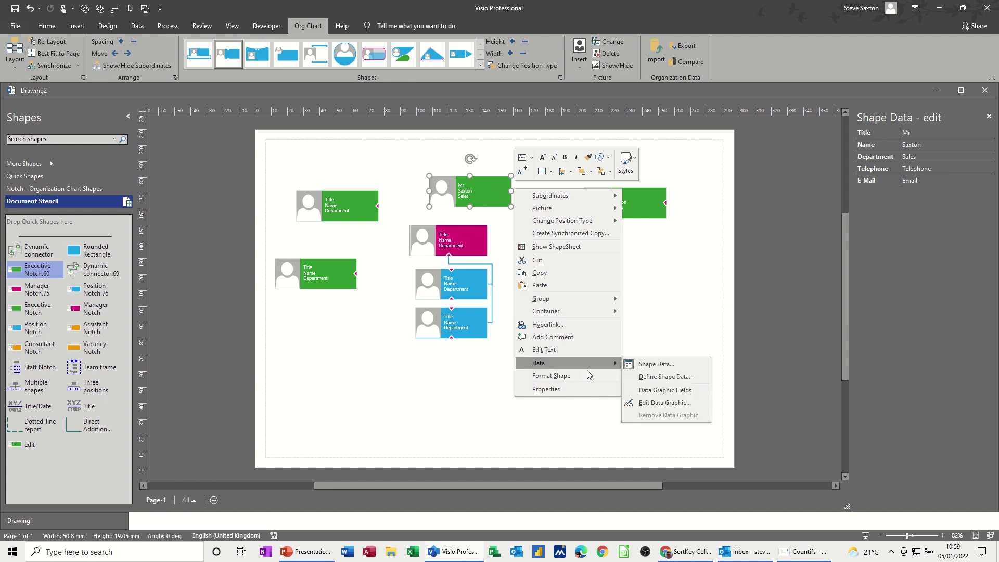
{"action": "left_click", "coordinate": [648, 377]}
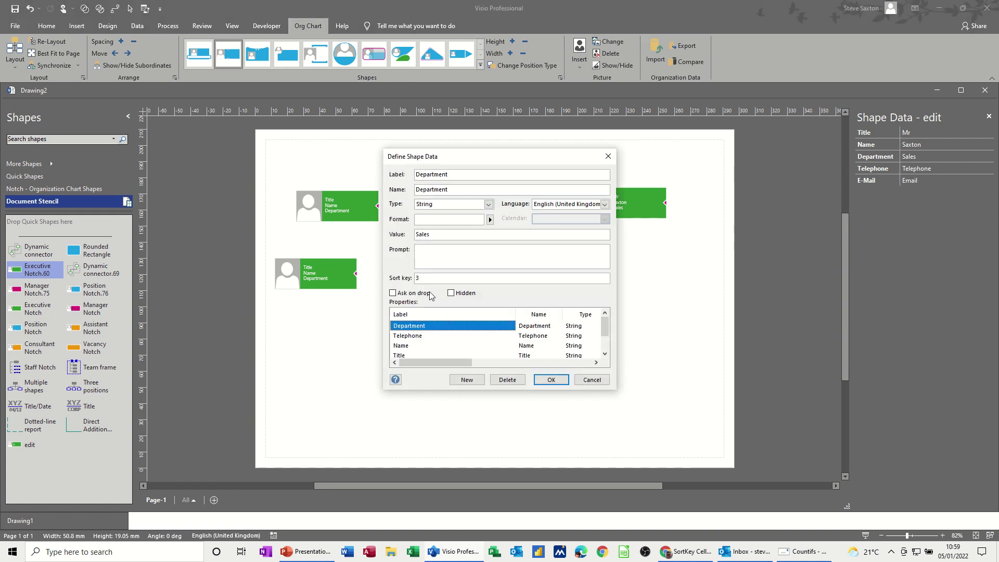